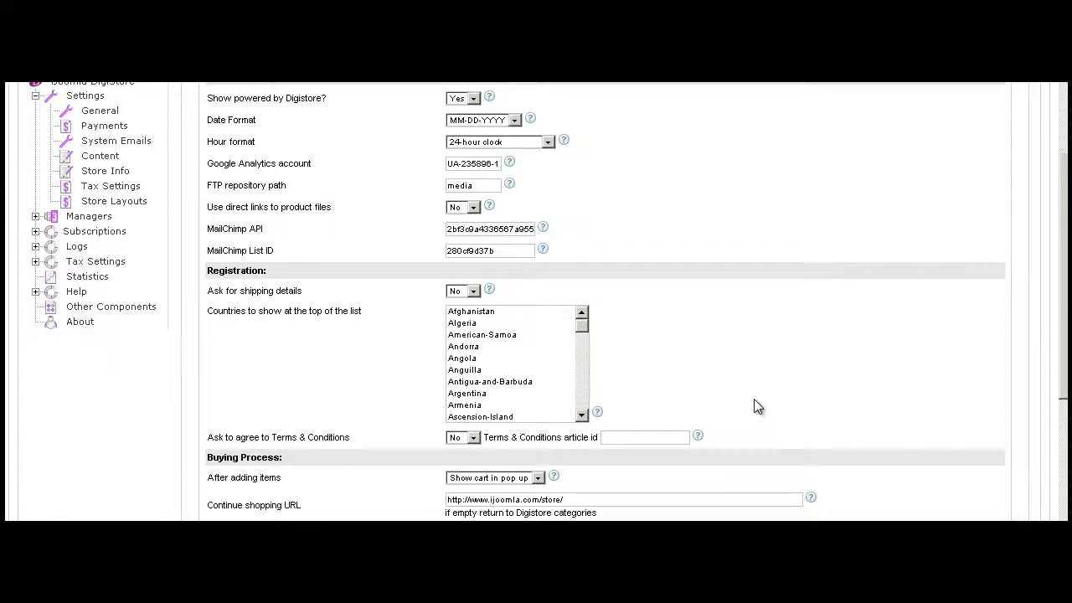
Switch to the MailChimp account and open its API Keys & Authorized Apps page
{"action": "scroll", "coordinate": [753, 406], "scroll_direction": "up", "scroll_amount": 3}
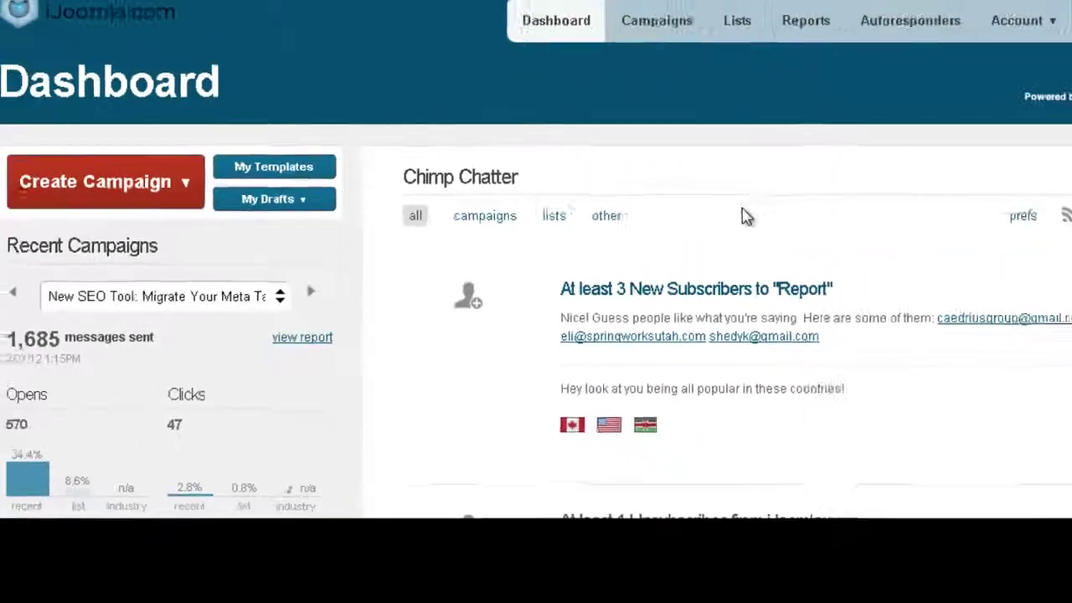
{"action": "left_click", "coordinate": [1026, 15]}
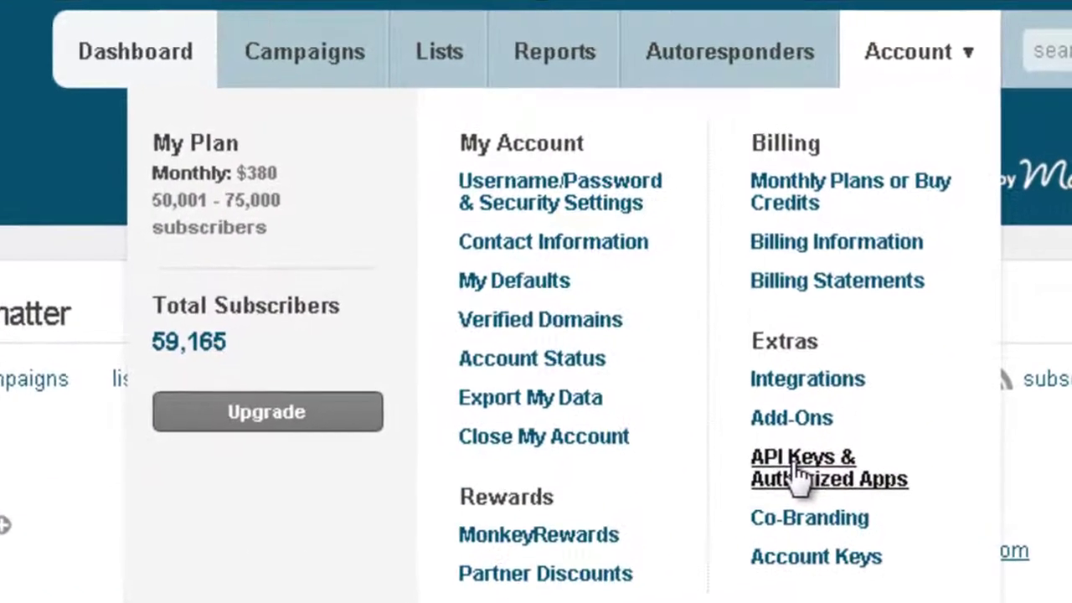
{"action": "left_click", "coordinate": [796, 469]}
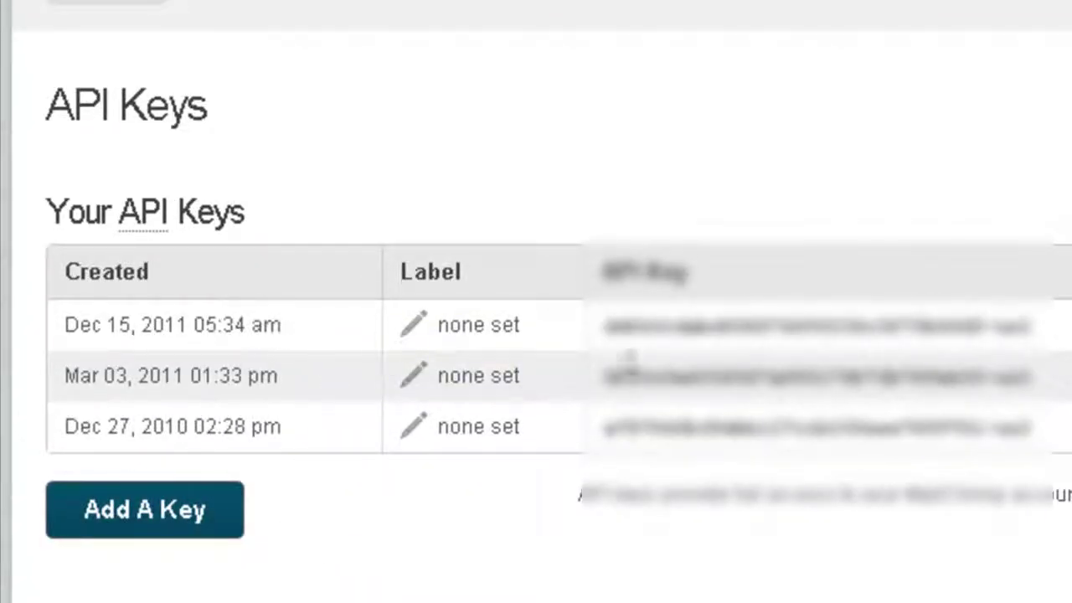
Add a new API key to the MailChimp account
{"action": "double_click", "coordinate": [1023, 333]}
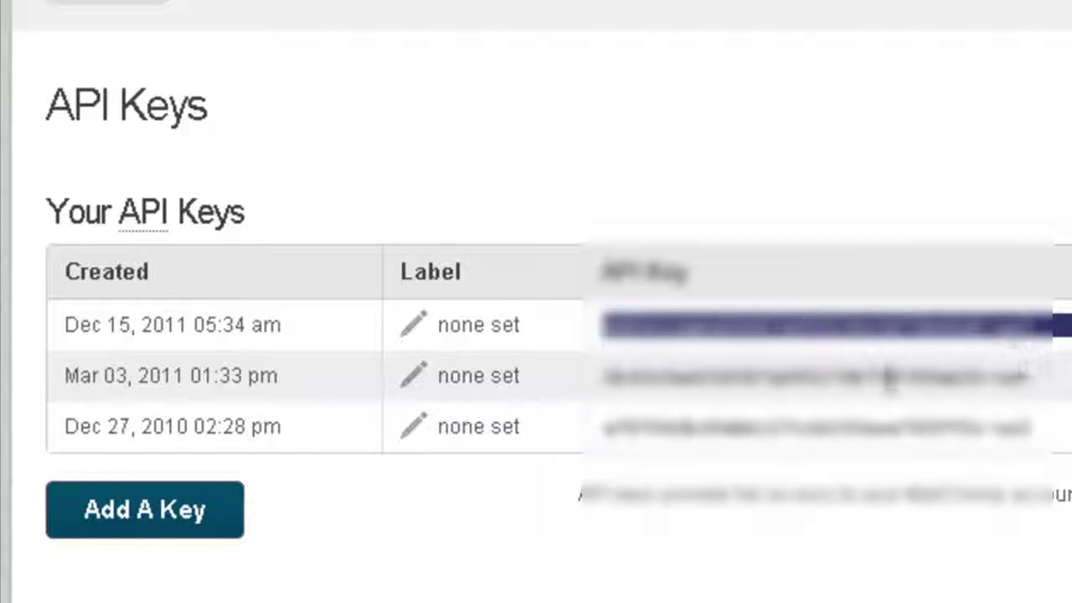
{"action": "double_click", "coordinate": [887, 377]}
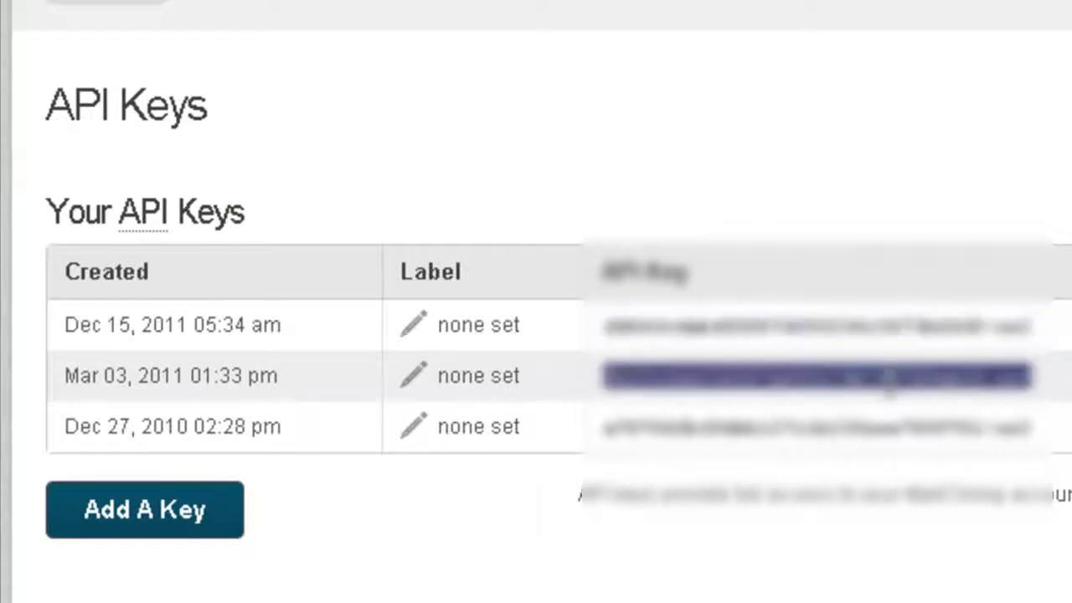
{"action": "left_click", "coordinate": [109, 536]}
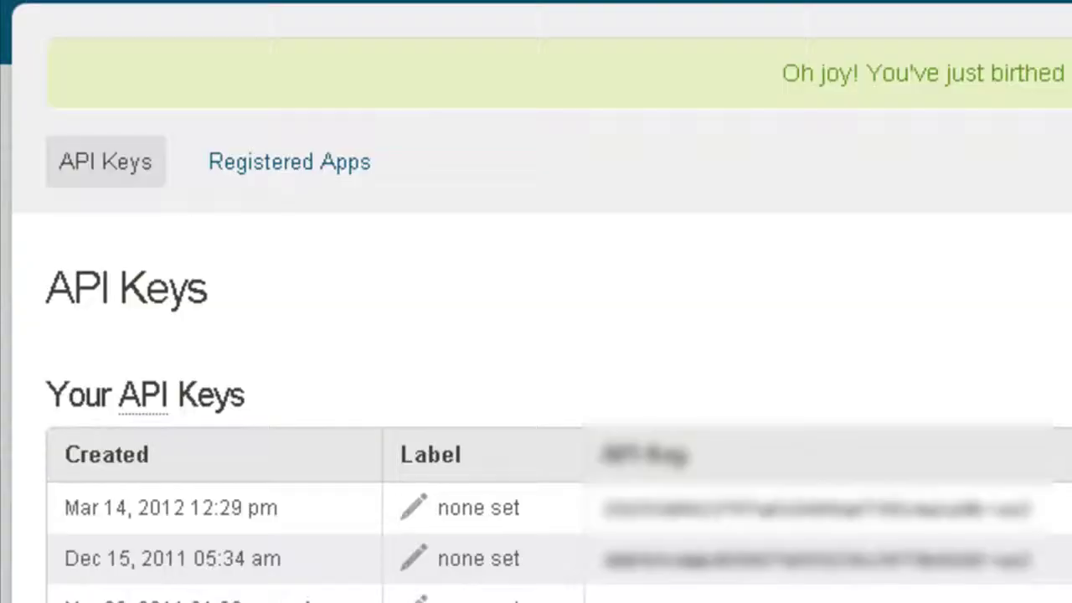
Copy the API key that was created on Dec 27, 2010
{"action": "scroll", "coordinate": [539, 510], "scroll_direction": "down", "scroll_amount": 3}
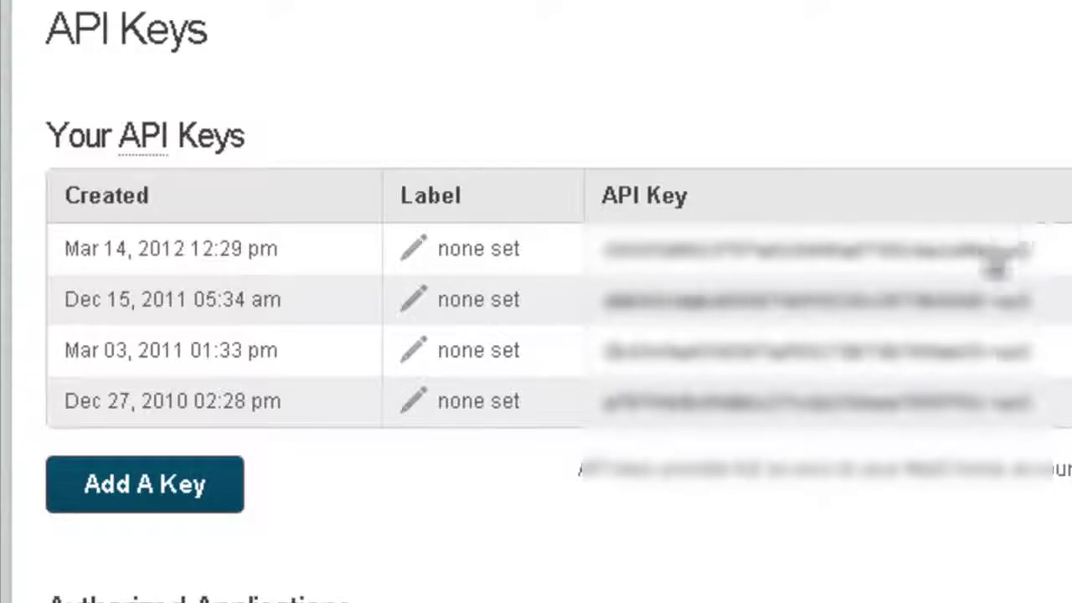
{"action": "left_click_drag", "start_coordinate": [601, 401], "coordinate": [1026, 418]}
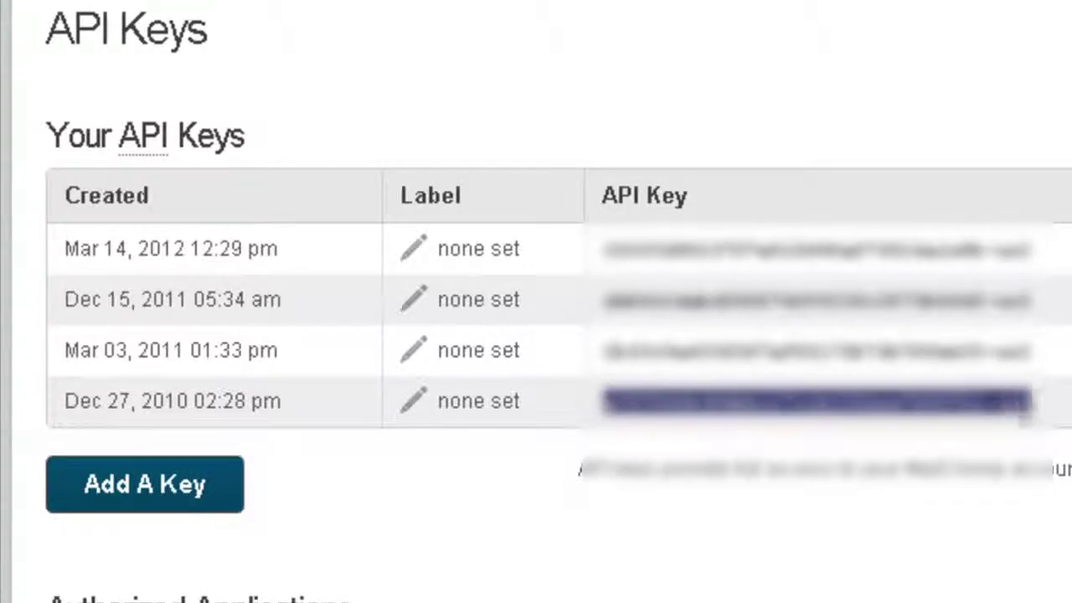
{"action": "right_click", "coordinate": [973, 417]}
{"action": "left_click", "coordinate": [1012, 107]}
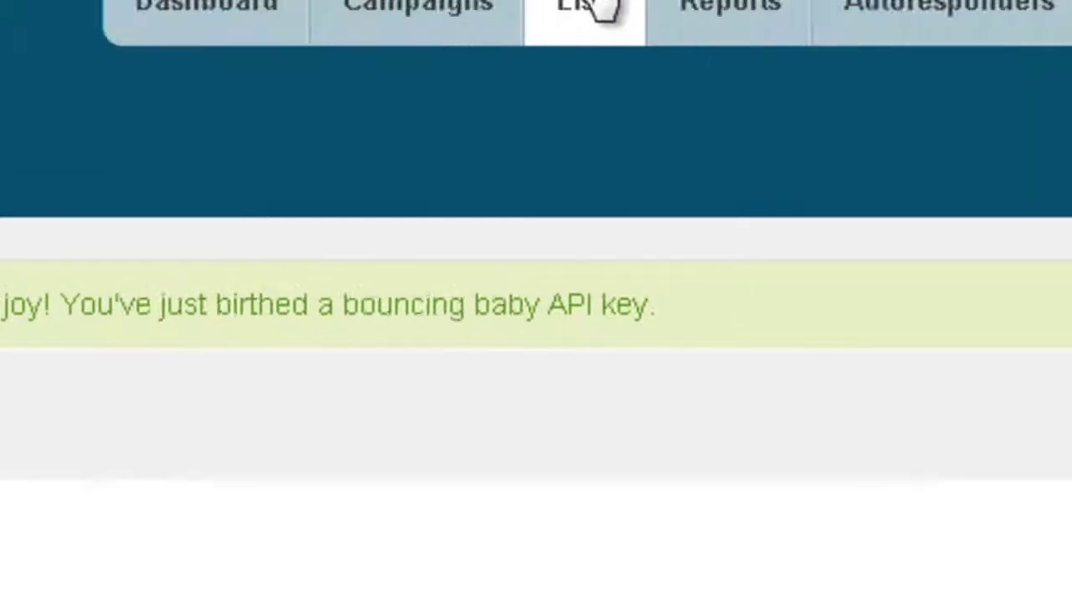
Open the List Settings and Unique ID page of the iJoomla.com list
{"action": "left_click", "coordinate": [586, 8]}
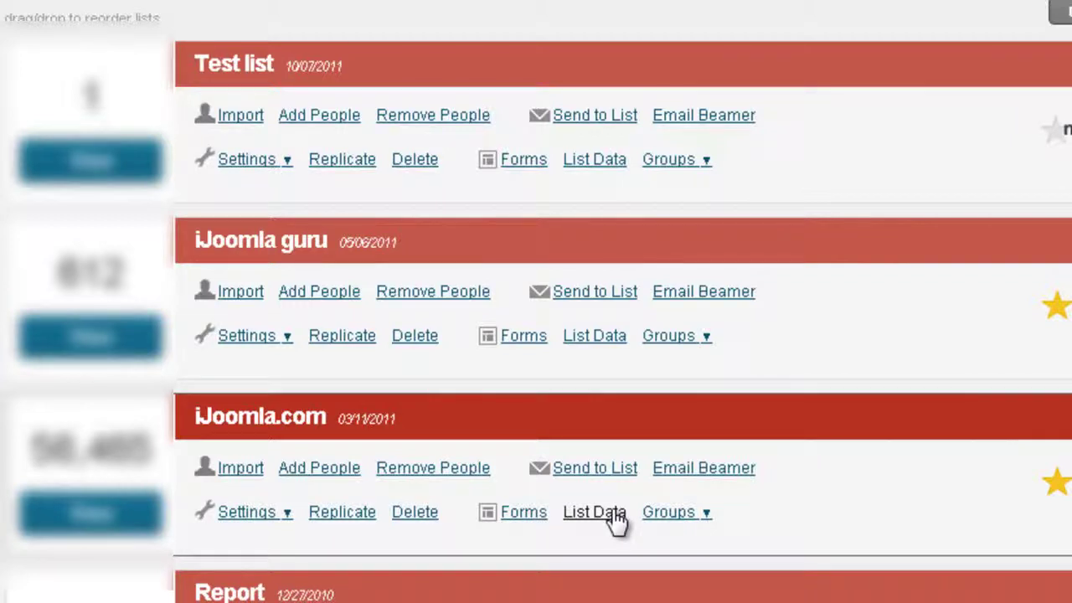
{"action": "mouse_move", "coordinate": [288, 523]}
{"action": "scroll", "coordinate": [288, 523], "scroll_direction": "down", "scroll_amount": 1}
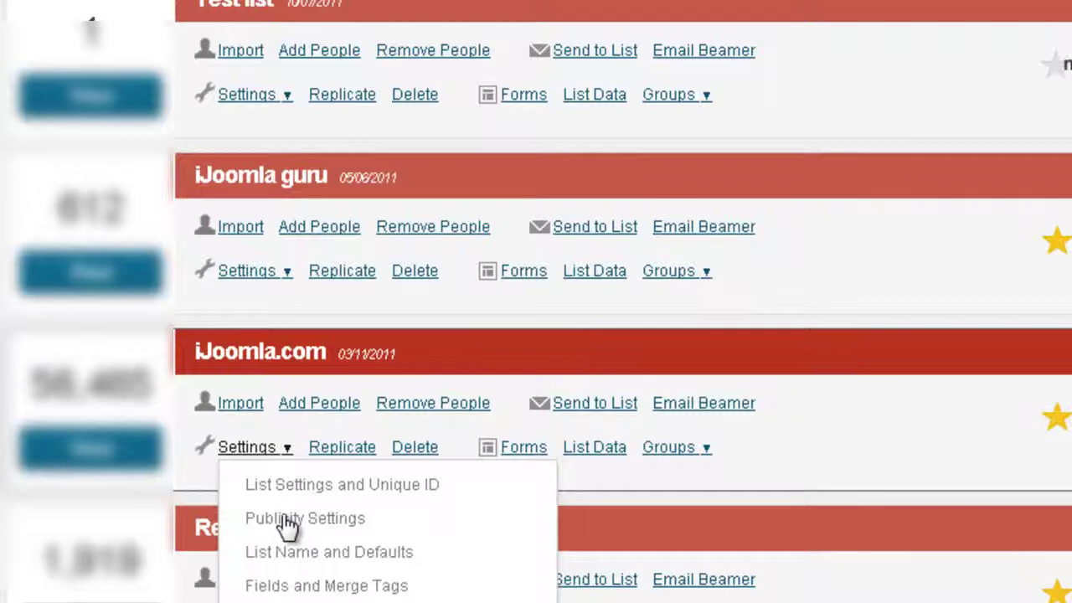
{"action": "left_click", "coordinate": [325, 486]}
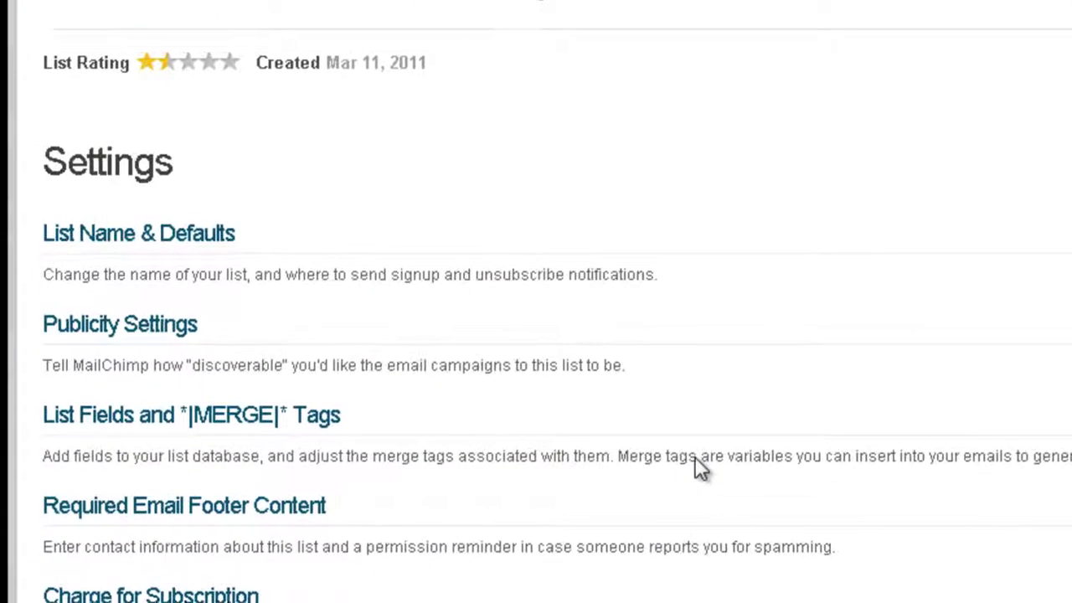
Copy the unique ID of the iJoomla.com list
{"action": "scroll", "coordinate": [695, 464], "scroll_direction": "down", "scroll_amount": 5}
{"action": "left_click", "coordinate": [159, 469]}
{"action": "double_click", "coordinate": [92, 471]}
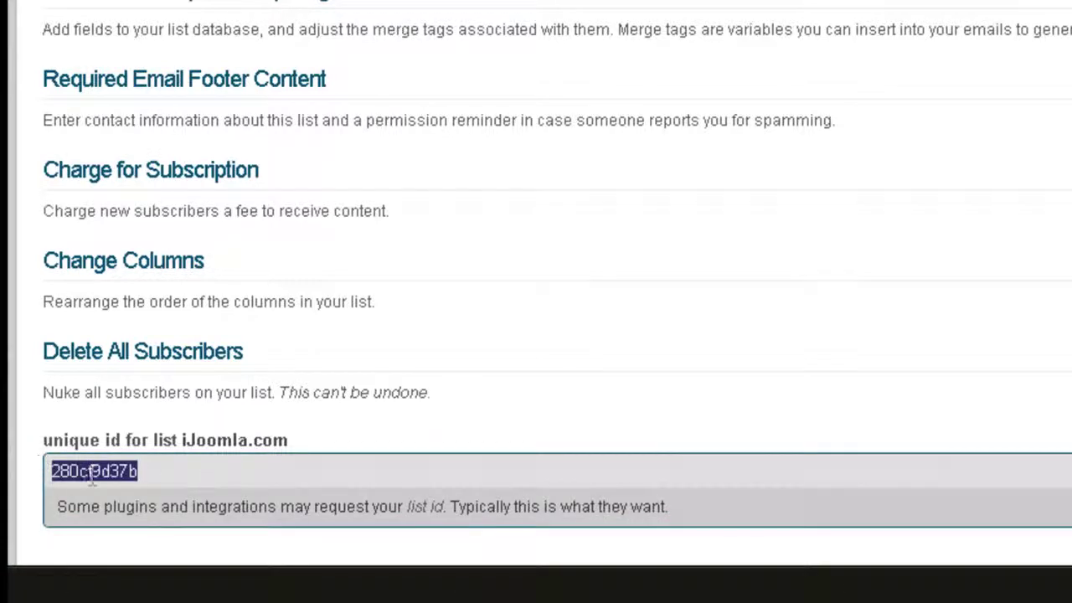
{"action": "right_click", "coordinate": [92, 473]}
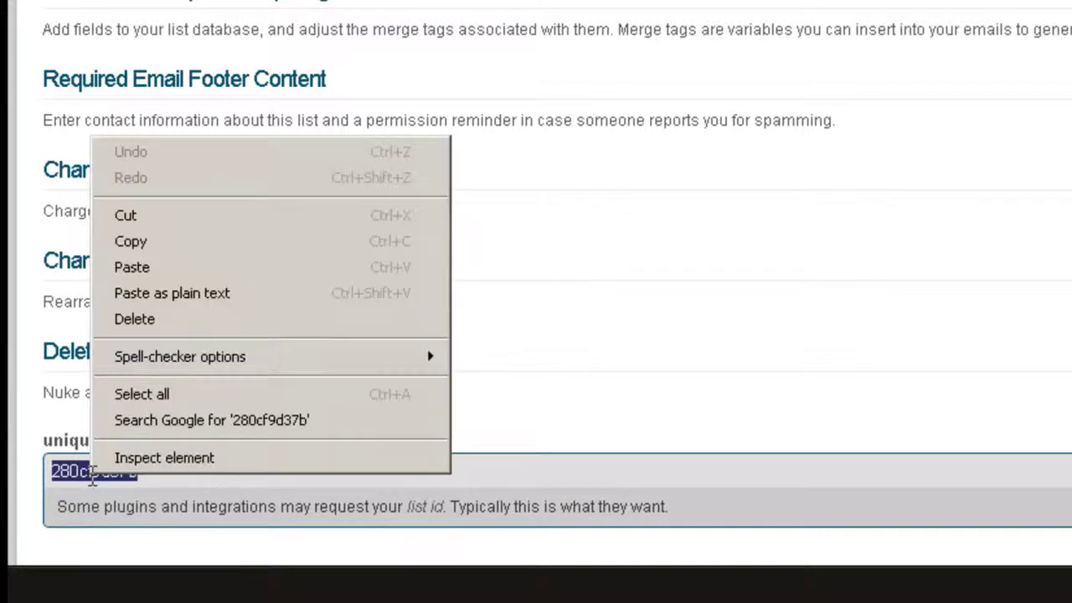
{"action": "left_click", "coordinate": [156, 250]}
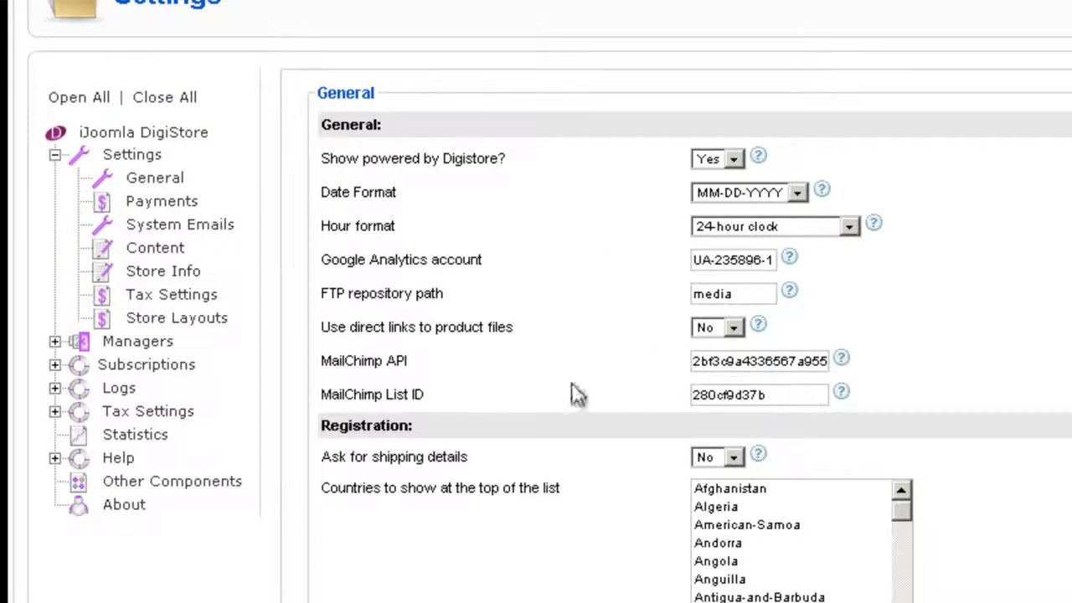
Switch to the iJoomla DigiStore administration and open the Products manager
{"action": "left_click", "coordinate": [55, 341]}
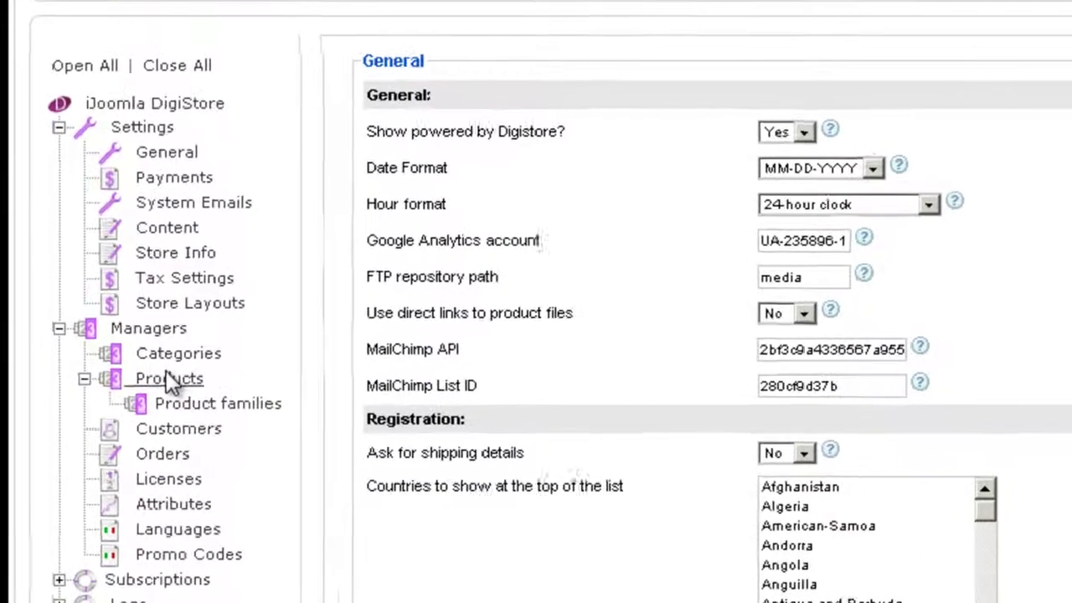
{"action": "left_click", "coordinate": [170, 379]}
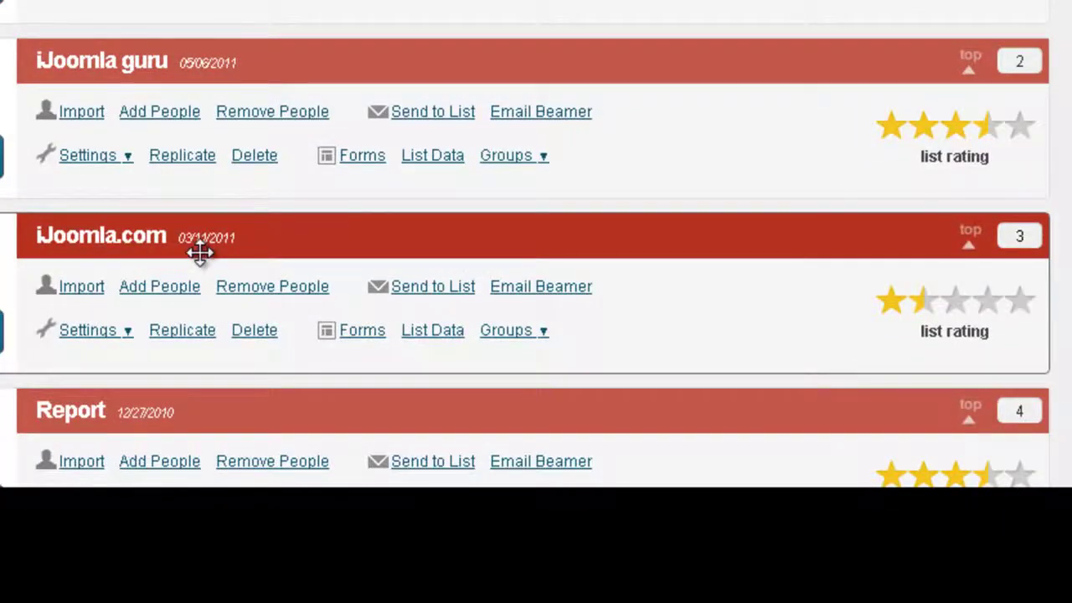
Switch back to MailChimp and view the groups of the iJoomla.com list
{"action": "left_click", "coordinate": [520, 334]}
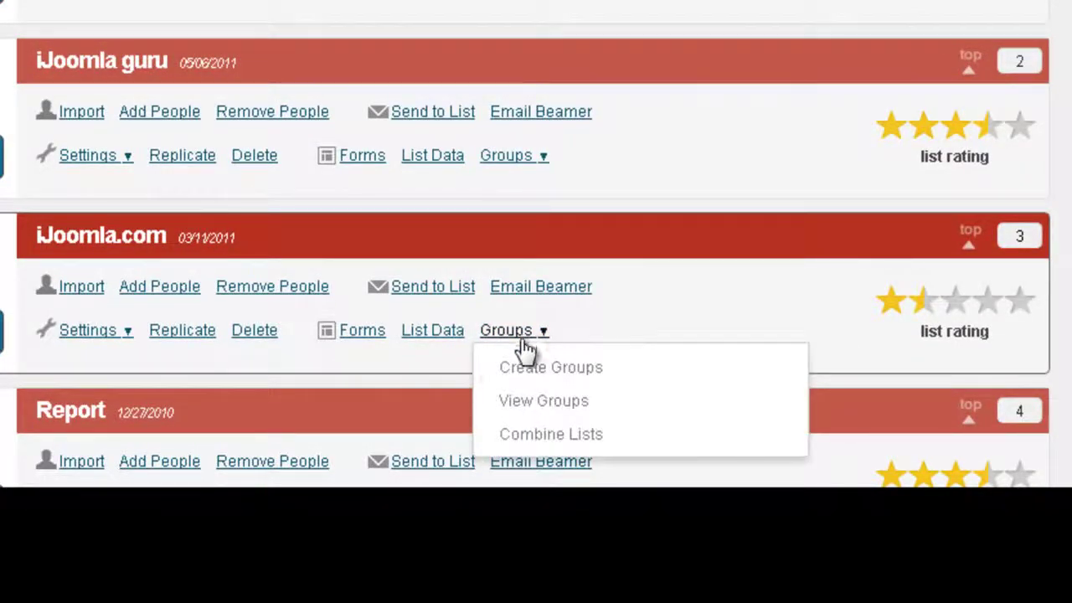
{"action": "left_click", "coordinate": [520, 402]}
{"action": "scroll", "coordinate": [531, 394], "scroll_direction": "down", "scroll_amount": 3}
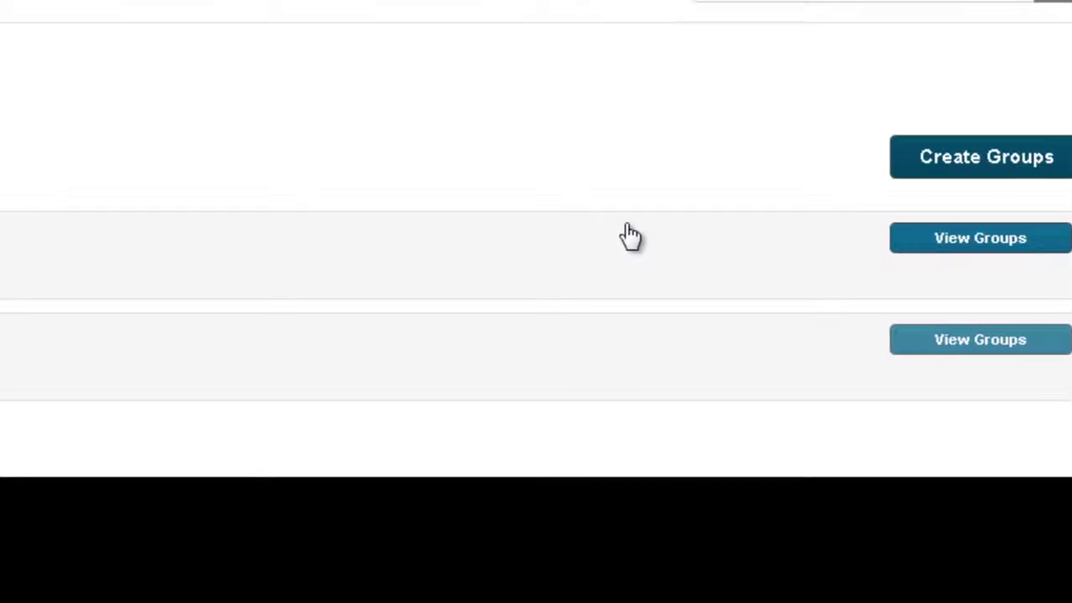
{"action": "middle_click", "coordinate": [744, 175]}
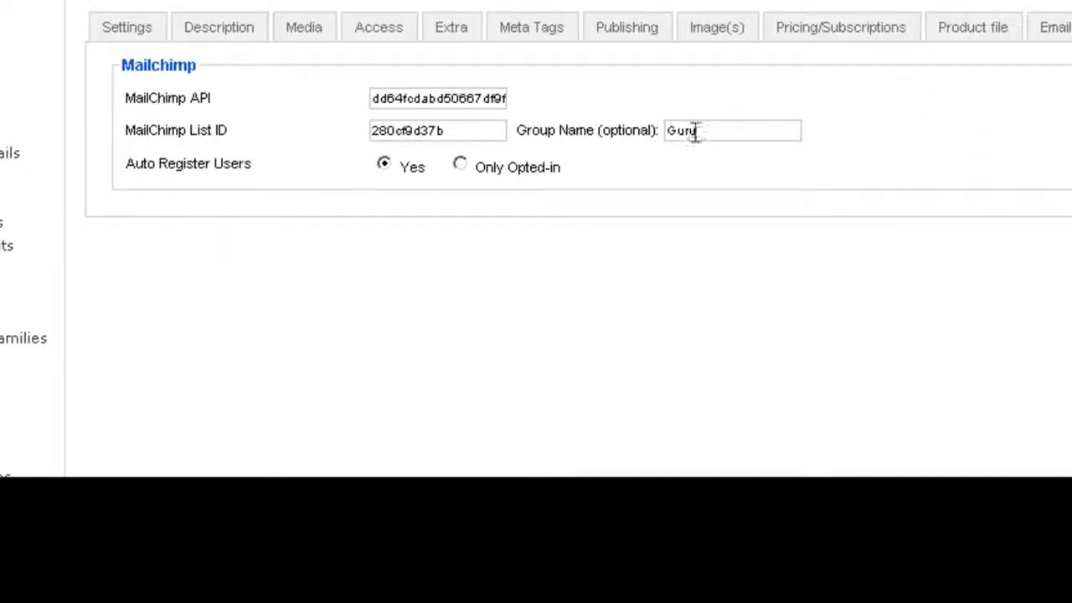
Examine the optional group name in the DigiStore product's Mailchimp settings
{"action": "left_click_drag", "start_coordinate": [691, 131], "coordinate": [641, 139]}
{"action": "left_click", "coordinate": [679, 362]}
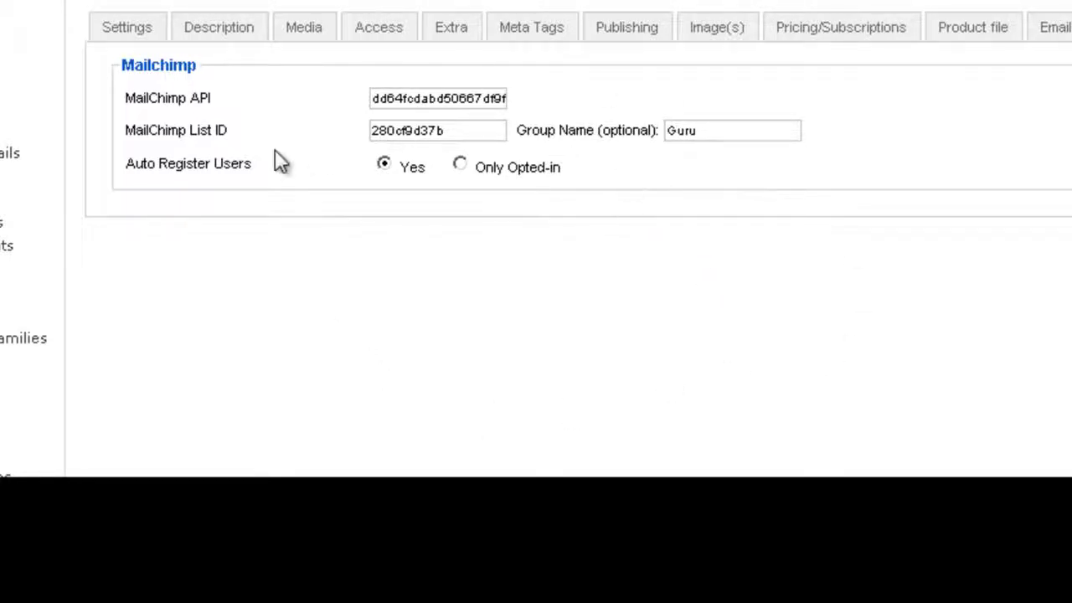
Filter the DigiStore licenses list by the product Guru
{"action": "scroll", "coordinate": [271, 162], "scroll_direction": "down", "scroll_amount": 1}
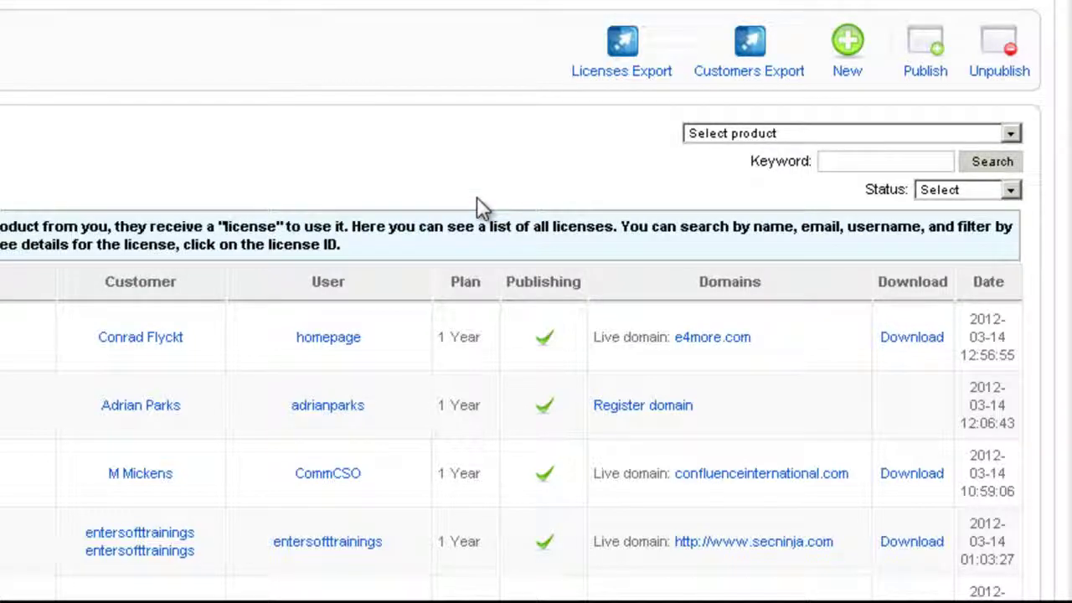
{"action": "left_click", "coordinate": [748, 137]}
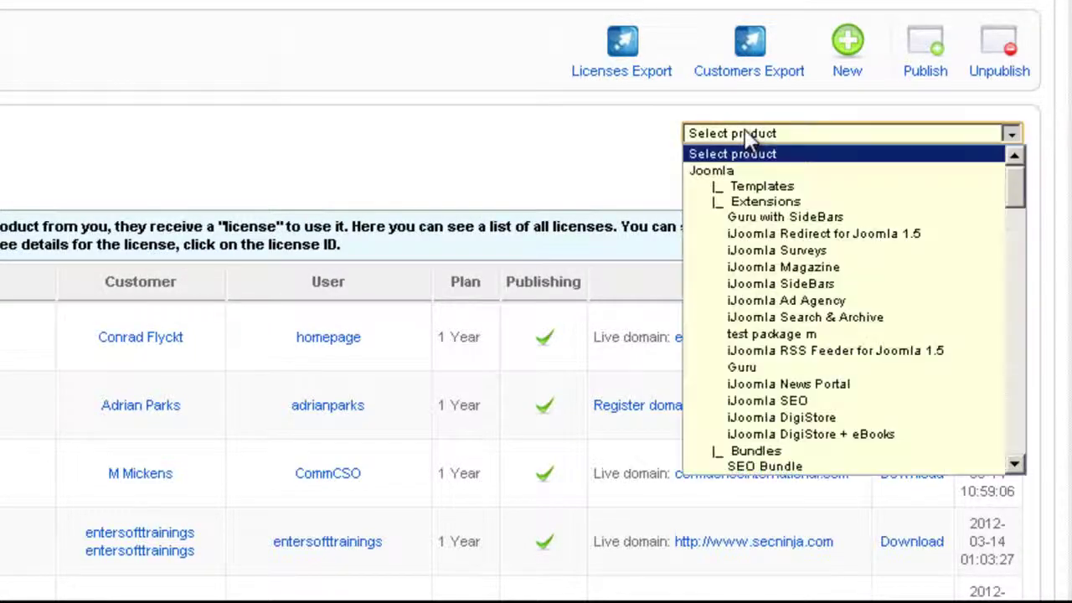
{"action": "left_click", "coordinate": [740, 368]}
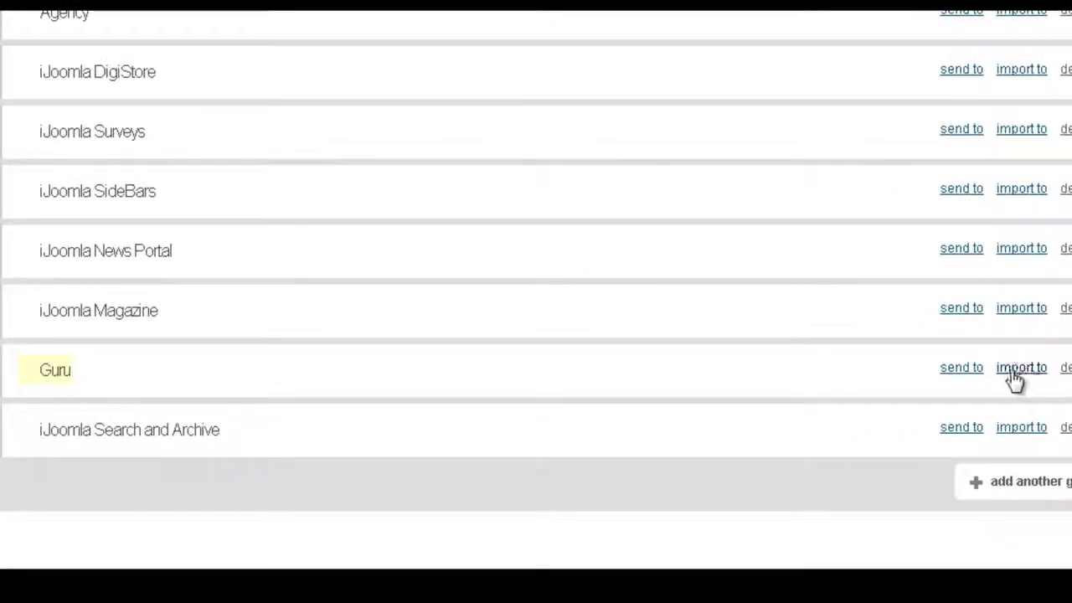
Switch to MailChimp and open the import page for the Guru group of the iJoomla.com list
{"action": "left_click", "coordinate": [1015, 370]}
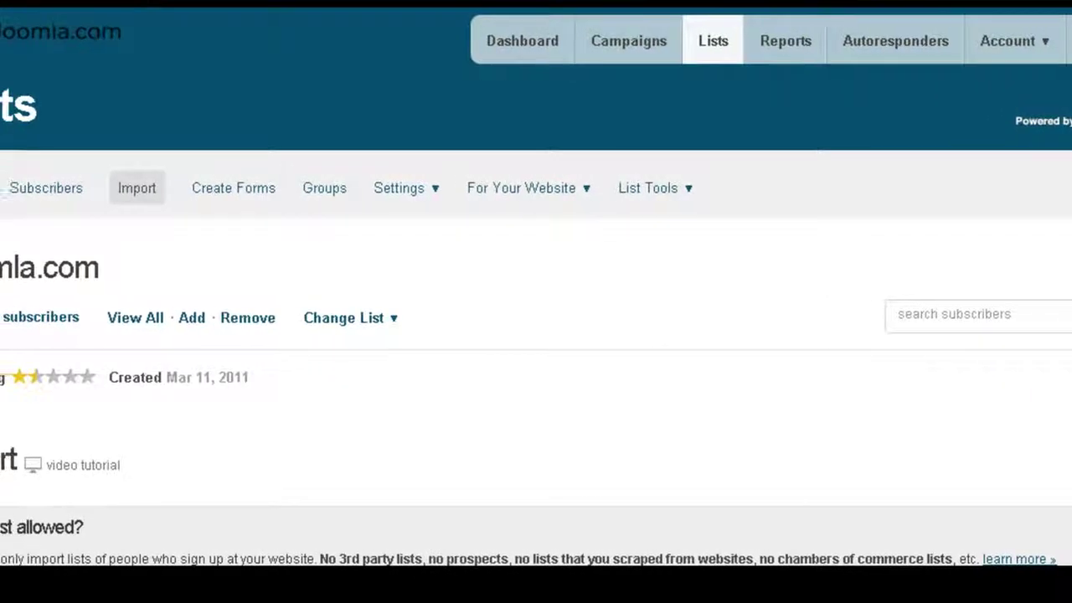
{"action": "scroll", "coordinate": [336, 301], "scroll_direction": "down", "scroll_amount": 2}
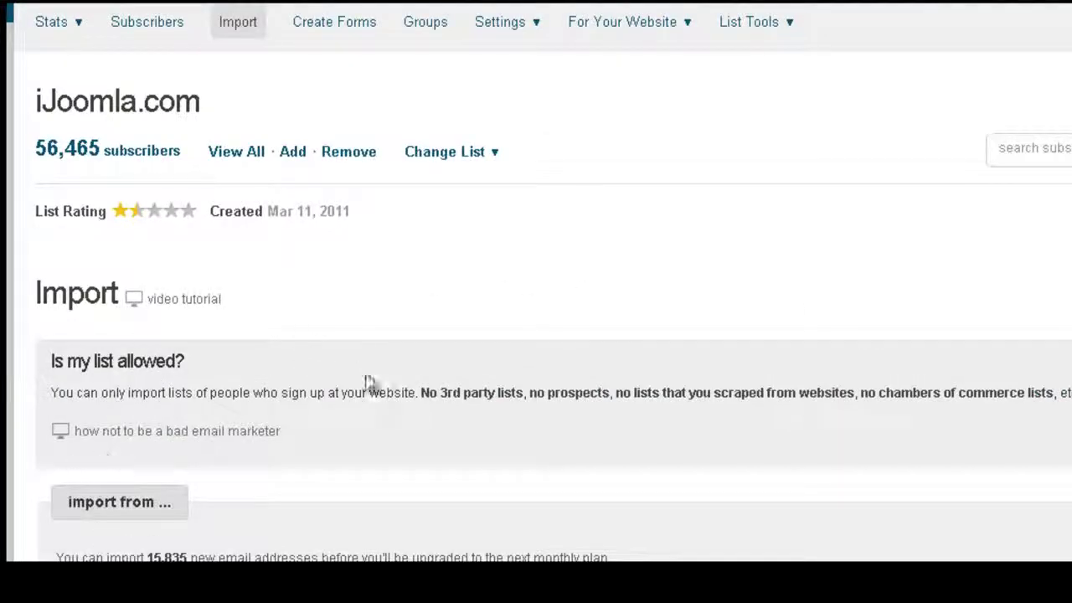